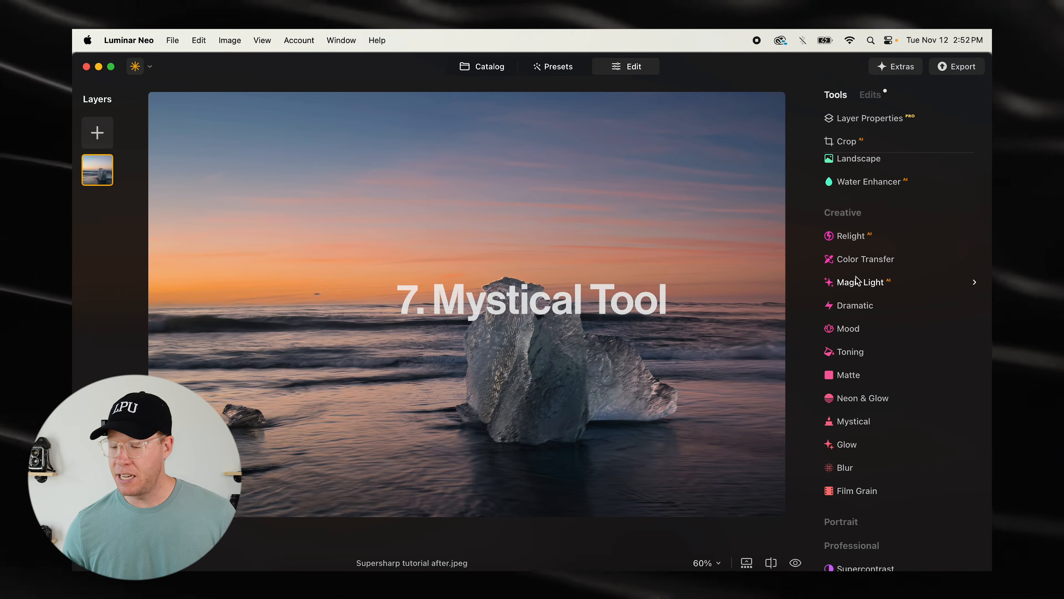
Step: Apply the Mystical effect to the iceberg photo with an Amount of 23
{"action": "left_click", "coordinate": [853, 422]}
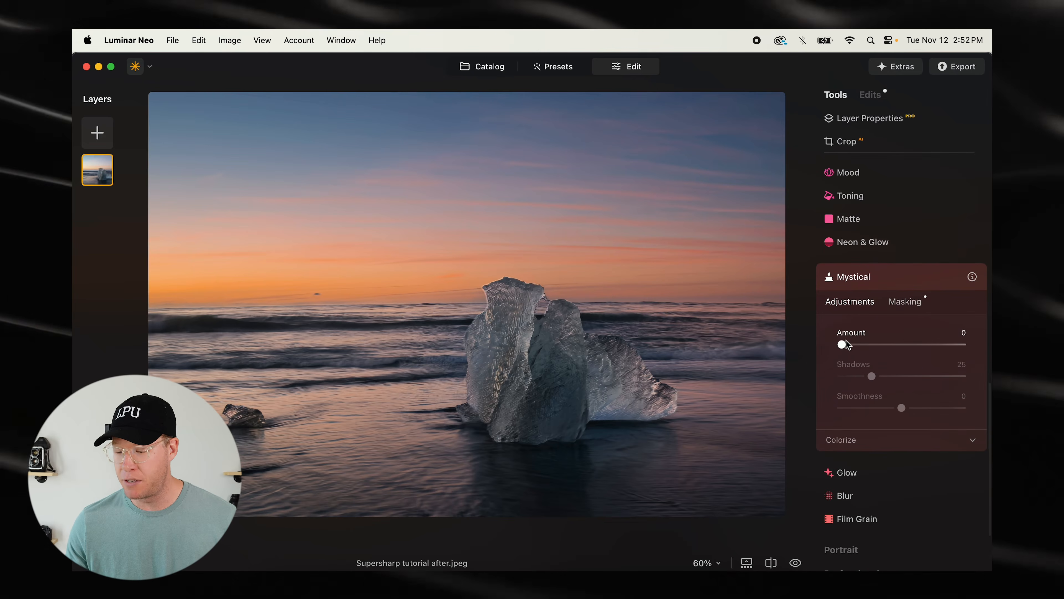
{"action": "left_click_drag", "start_coordinate": [859, 344], "coordinate": [948, 339]}
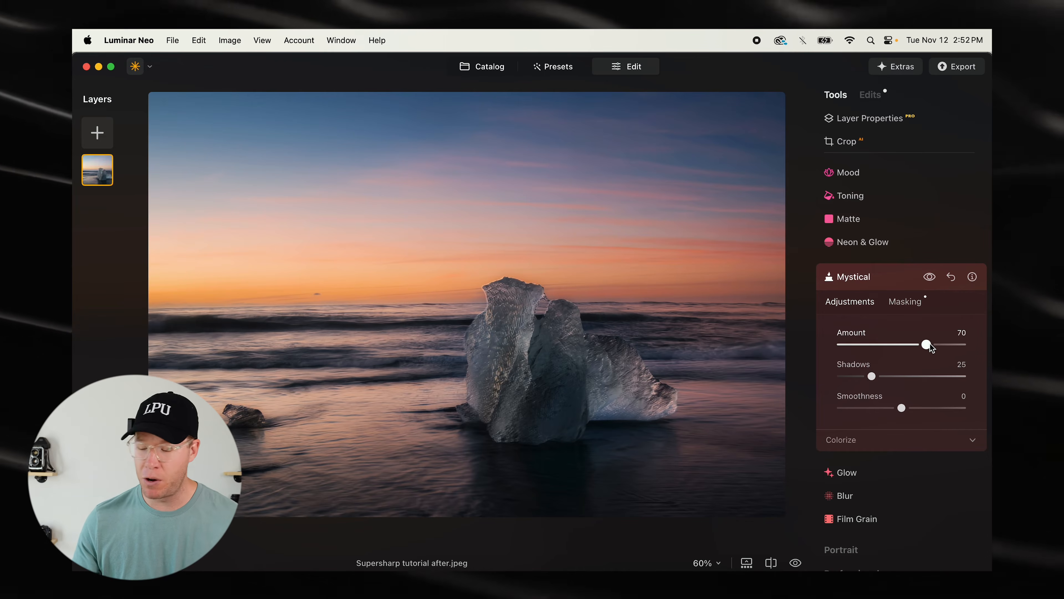
{"action": "left_click_drag", "start_coordinate": [927, 349], "coordinate": [858, 346]}
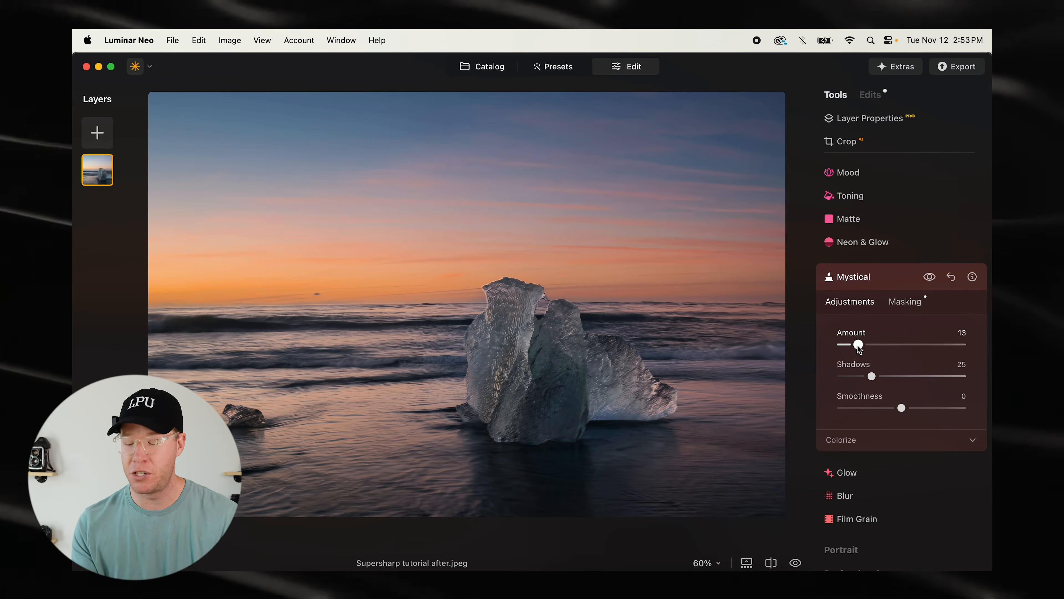
{"action": "left_click_drag", "start_coordinate": [858, 345], "coordinate": [871, 345]}
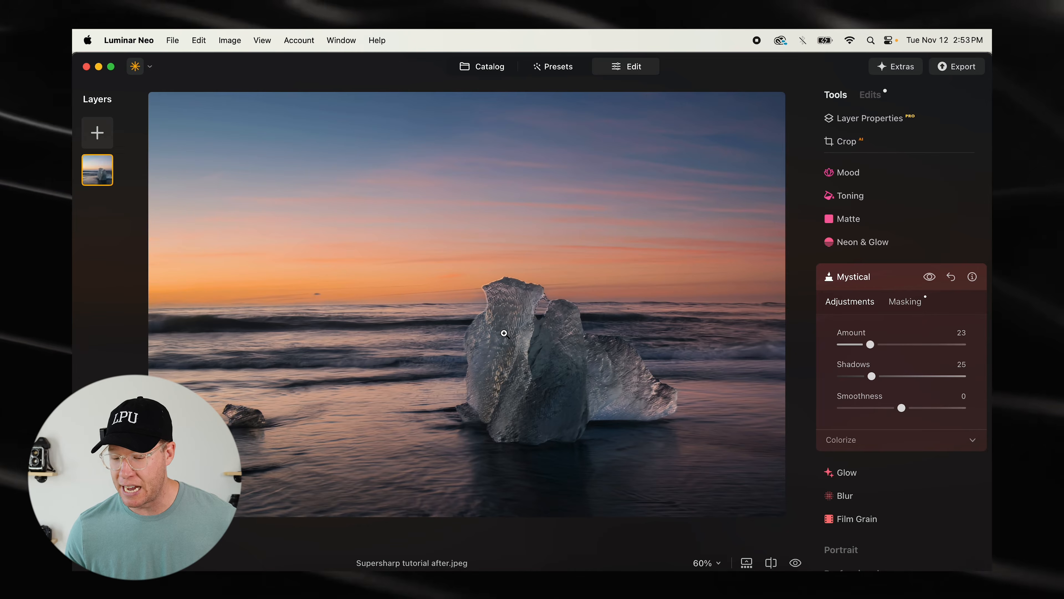
Step: Paint a brush mask for the Mystical effect over the horizon, waves and lower sky on both sides of the ice
{"action": "left_click", "coordinate": [905, 304]}
{"action": "left_click", "coordinate": [853, 330]}
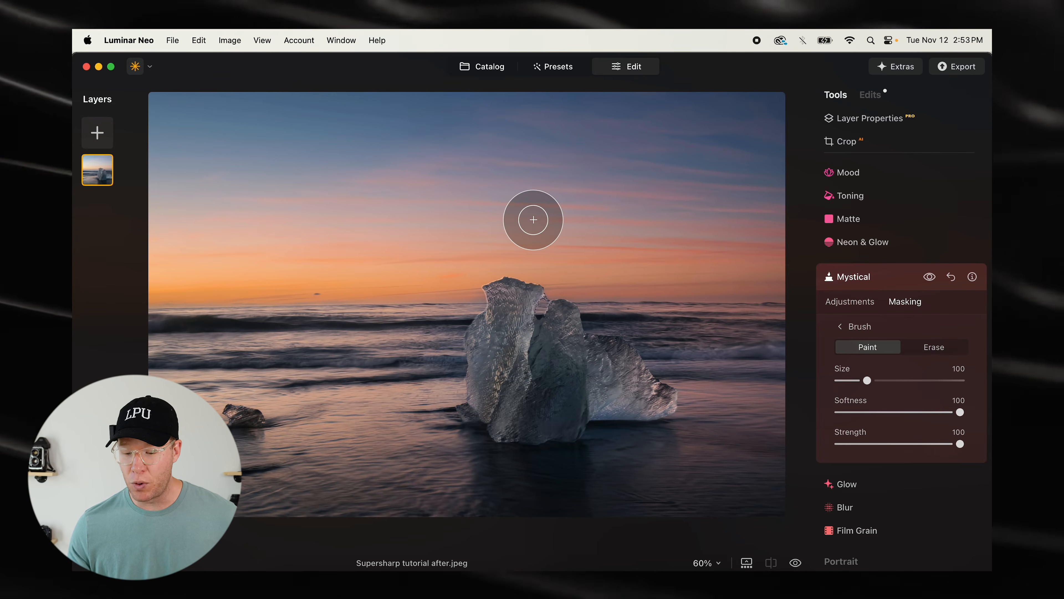
{"action": "mouse_move", "coordinate": [416, 304]}
{"action": "left_mouse_down"}
{"action": "mouse_move", "coordinate": [327, 315]}
{"action": "mouse_move", "coordinate": [425, 324]}
{"action": "mouse_move", "coordinate": [440, 307]}
{"action": "mouse_move", "coordinate": [430, 345]}
{"action": "mouse_move", "coordinate": [343, 354]}
{"action": "mouse_move", "coordinate": [210, 348]}
{"action": "mouse_move", "coordinate": [178, 305]}
{"action": "mouse_move", "coordinate": [122, 301]}
{"action": "left_mouse_up"}
{"action": "mouse_move", "coordinate": [170, 377]}
{"action": "left_mouse_down"}
{"action": "mouse_move", "coordinate": [329, 351]}
{"action": "mouse_move", "coordinate": [278, 316]}
{"action": "left_mouse_up"}
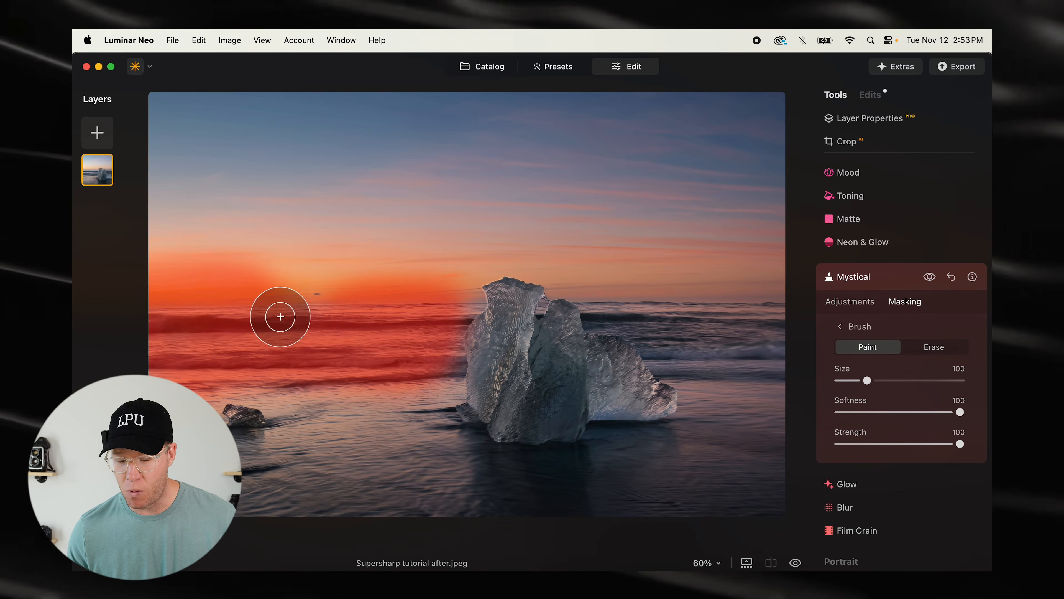
{"action": "left_click_drag", "start_coordinate": [622, 310], "coordinate": [780, 313]}
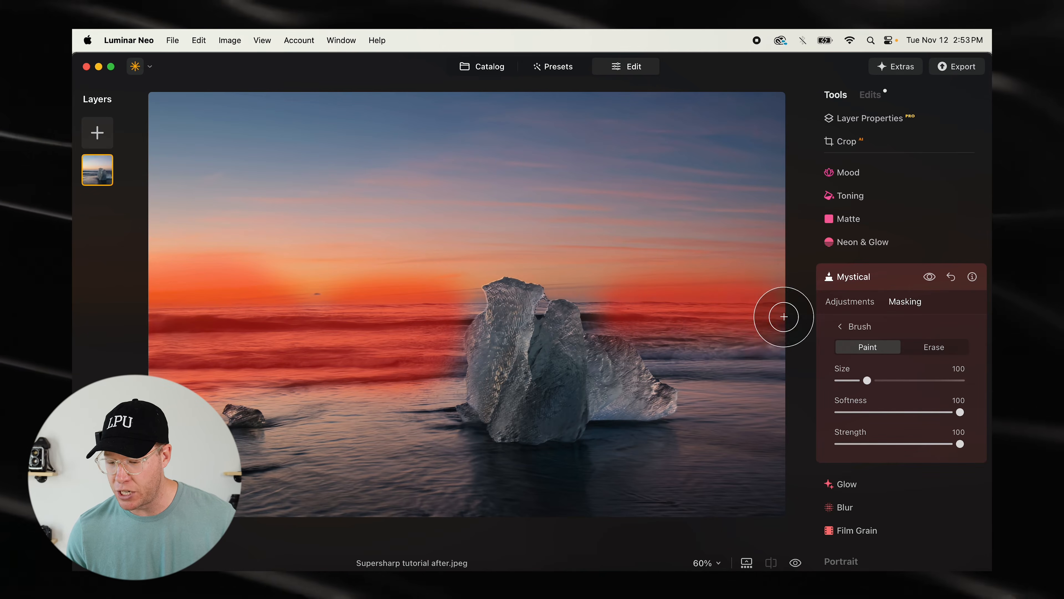
{"action": "mouse_move", "coordinate": [693, 350]}
{"action": "left_mouse_down"}
{"action": "mouse_move", "coordinate": [777, 402]}
{"action": "mouse_move", "coordinate": [718, 363]}
{"action": "mouse_move", "coordinate": [679, 316]}
{"action": "mouse_move", "coordinate": [600, 268]}
{"action": "mouse_move", "coordinate": [765, 285]}
{"action": "mouse_move", "coordinate": [582, 261]}
{"action": "mouse_move", "coordinate": [174, 275]}
{"action": "left_mouse_up"}
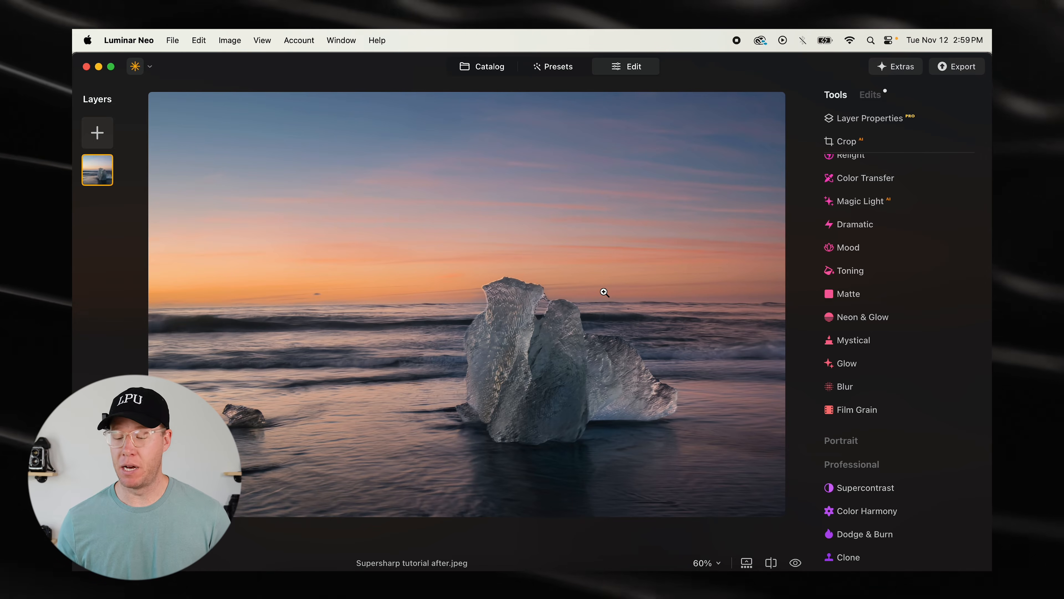
Step: Apply the Glow tool with the Orton Effect Soft type and an Amount of 15
{"action": "left_click", "coordinate": [843, 363]}
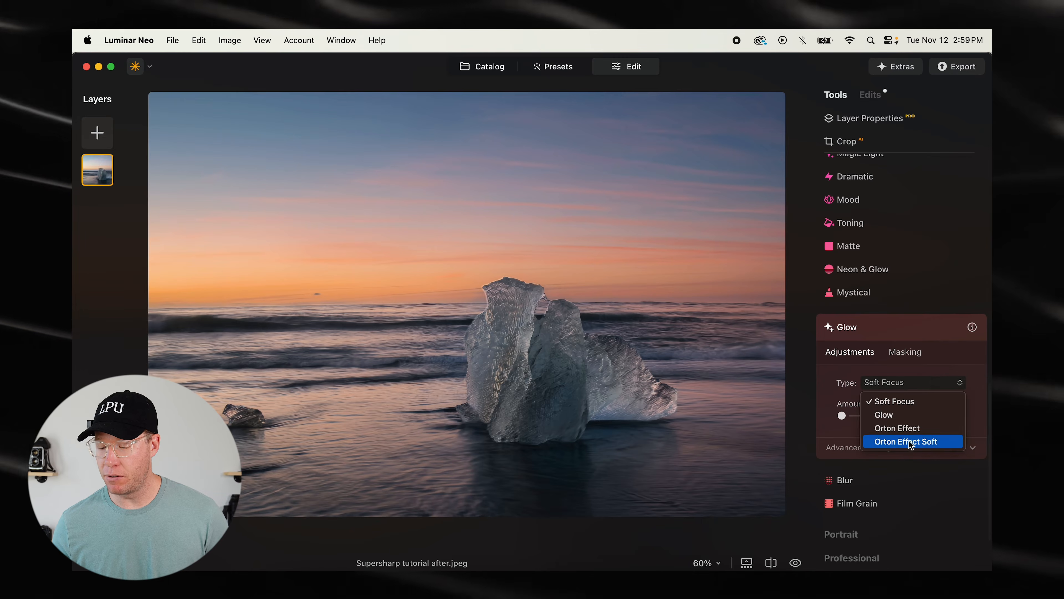
{"action": "scroll", "coordinate": [911, 301], "scroll_direction": "down", "scroll_amount": 3}
{"action": "left_click_drag", "start_coordinate": [848, 350], "coordinate": [858, 350]}
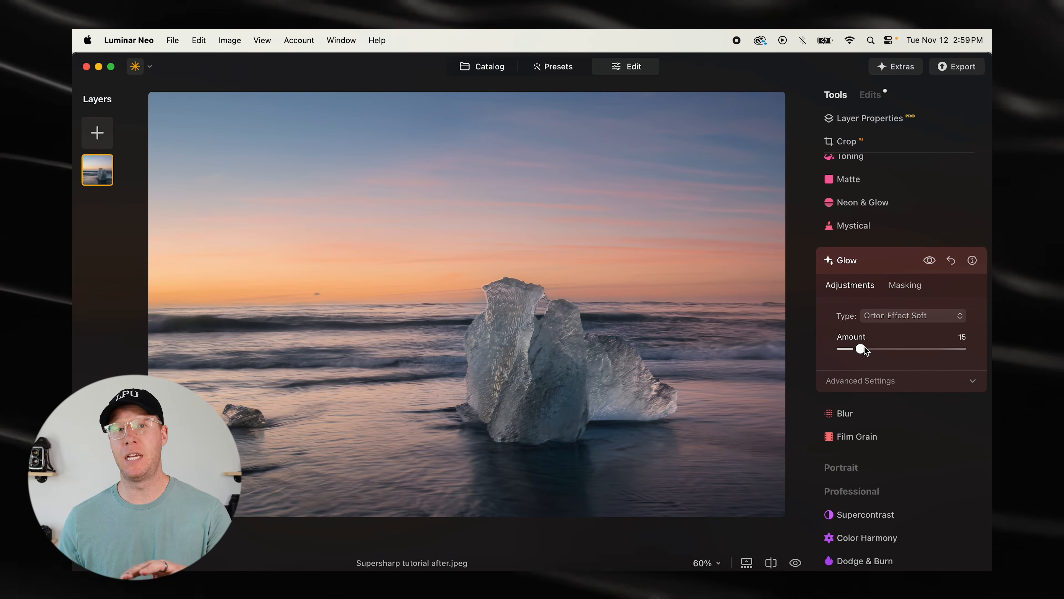
Step: Paint a brush mask for the Glow effect over the sea and horizon beside the ice
{"action": "left_click", "coordinate": [911, 286]}
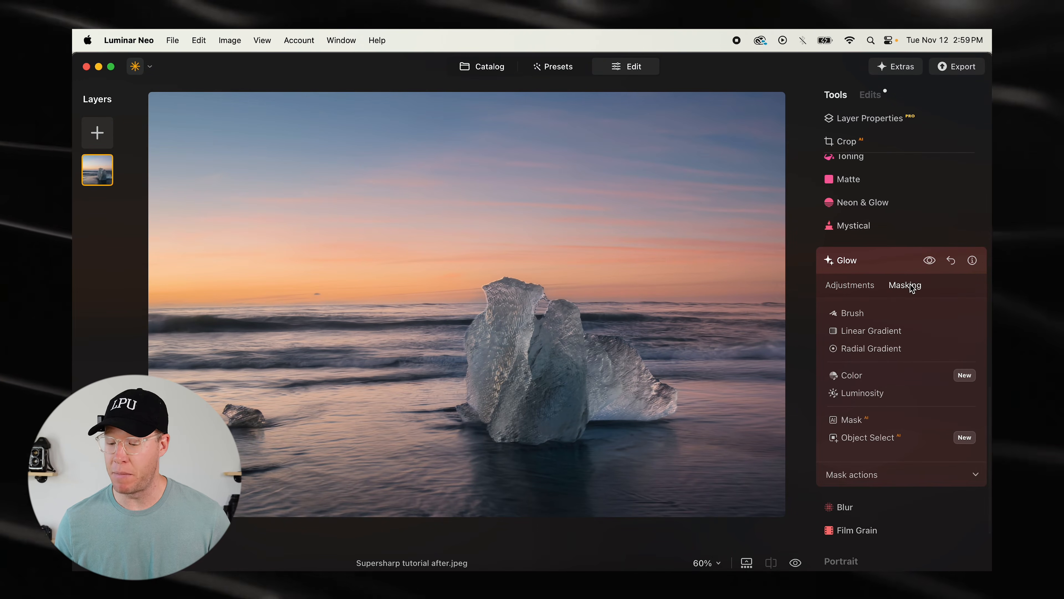
{"action": "left_click", "coordinate": [851, 320]}
{"action": "mouse_move", "coordinate": [754, 331]}
{"action": "left_mouse_down"}
{"action": "mouse_move", "coordinate": [727, 331]}
{"action": "mouse_move", "coordinate": [737, 291]}
{"action": "mouse_move", "coordinate": [771, 254]}
{"action": "mouse_move", "coordinate": [714, 210]}
{"action": "mouse_move", "coordinate": [683, 135]}
{"action": "mouse_move", "coordinate": [716, 109]}
{"action": "mouse_move", "coordinate": [737, 132]}
{"action": "mouse_move", "coordinate": [721, 188]}
{"action": "mouse_move", "coordinate": [769, 235]}
{"action": "mouse_move", "coordinate": [414, 156]}
{"action": "mouse_move", "coordinate": [163, 144]}
{"action": "mouse_move", "coordinate": [375, 131]}
{"action": "mouse_move", "coordinate": [492, 110]}
{"action": "mouse_move", "coordinate": [209, 97]}
{"action": "mouse_move", "coordinate": [147, 107]}
{"action": "mouse_move", "coordinate": [143, 135]}
{"action": "mouse_move", "coordinate": [220, 197]}
{"action": "mouse_move", "coordinate": [227, 246]}
{"action": "mouse_move", "coordinate": [162, 288]}
{"action": "mouse_move", "coordinate": [243, 287]}
{"action": "mouse_move", "coordinate": [283, 202]}
{"action": "mouse_move", "coordinate": [268, 212]}
{"action": "mouse_move", "coordinate": [288, 235]}
{"action": "mouse_move", "coordinate": [670, 209]}
{"action": "mouse_move", "coordinate": [617, 278]}
{"action": "left_mouse_up"}
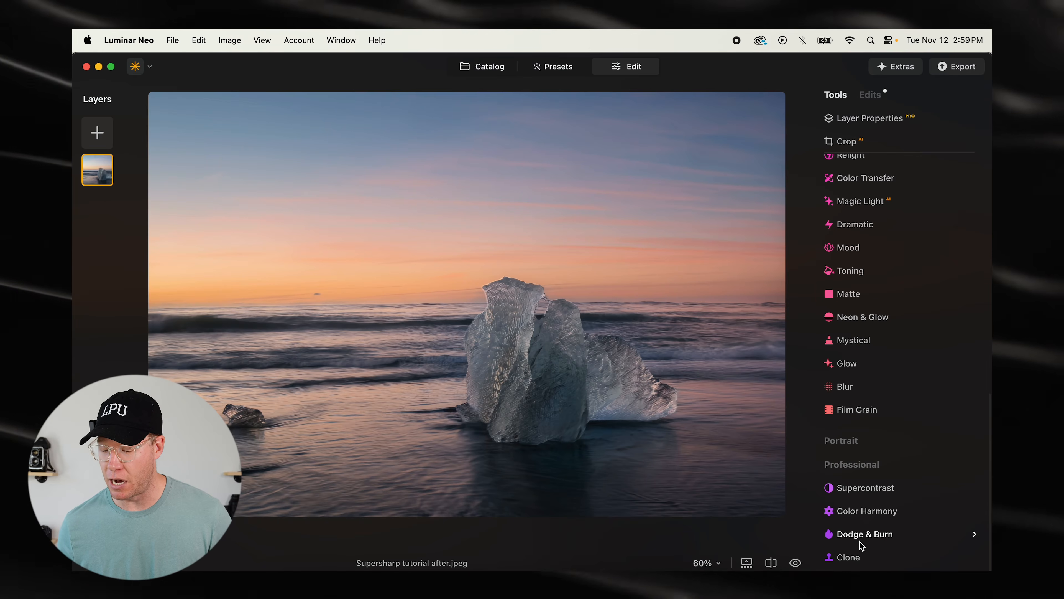
Step: Lighten the ice block with the Dodge & Burn brush at size 100 and strength 50
{"action": "left_click", "coordinate": [863, 539]}
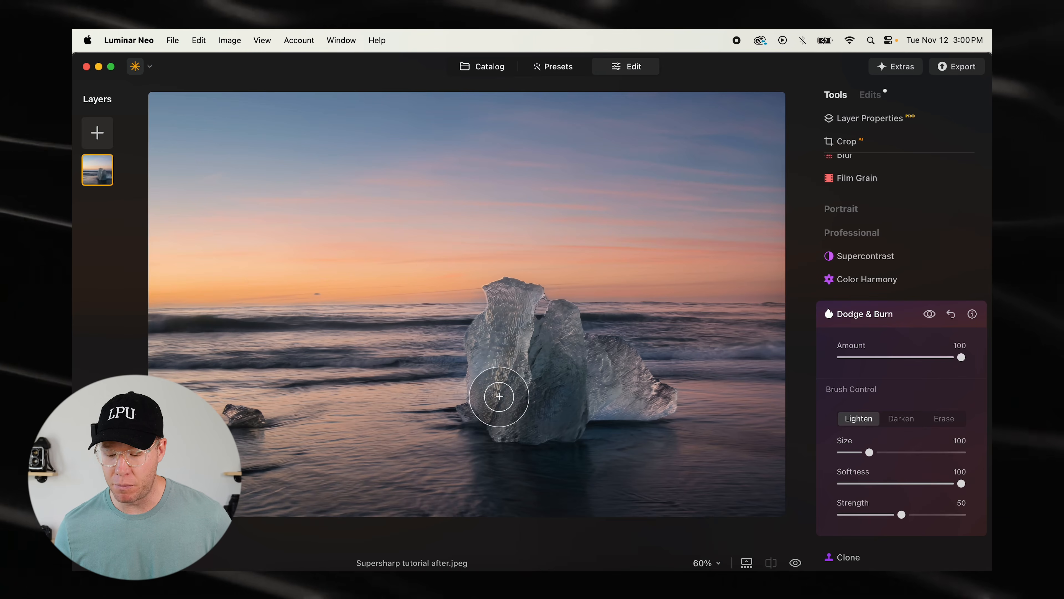
{"action": "mouse_move", "coordinate": [499, 396]}
{"action": "left_mouse_down"}
{"action": "mouse_move", "coordinate": [511, 304]}
{"action": "mouse_move", "coordinate": [519, 371]}
{"action": "mouse_move", "coordinate": [559, 330]}
{"action": "mouse_move", "coordinate": [547, 404]}
{"action": "mouse_move", "coordinate": [594, 367]}
{"action": "mouse_move", "coordinate": [610, 386]}
{"action": "mouse_move", "coordinate": [551, 410]}
{"action": "mouse_move", "coordinate": [496, 407]}
{"action": "mouse_move", "coordinate": [519, 391]}
{"action": "mouse_move", "coordinate": [563, 392]}
{"action": "mouse_move", "coordinate": [576, 372]}
{"action": "mouse_move", "coordinate": [525, 382]}
{"action": "left_mouse_up"}
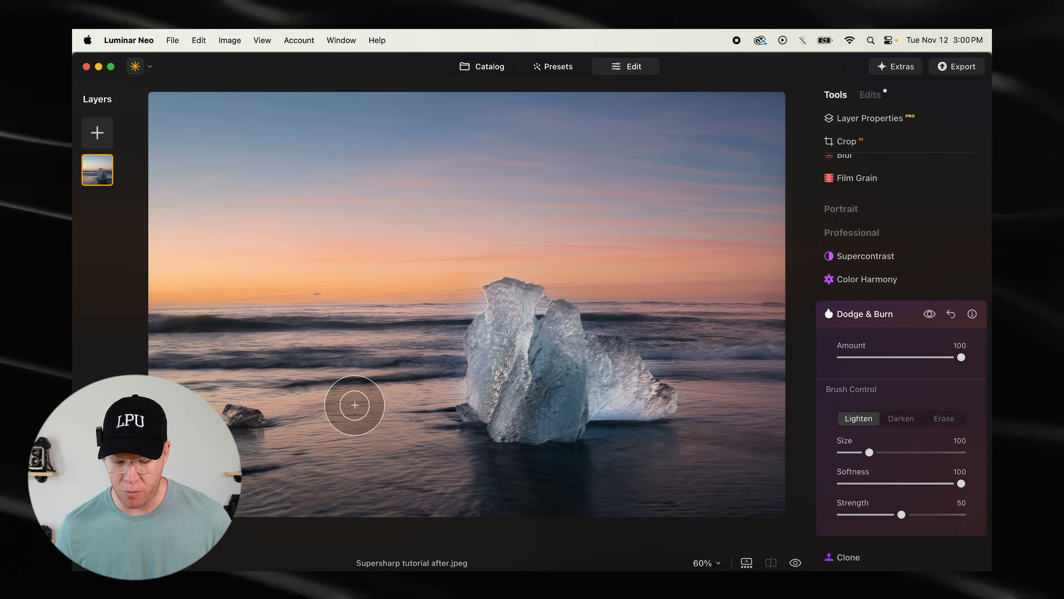
Step: Shrink the Lighten brush to size 28
{"action": "key", "text": "bracketleft"}
{"action": "key", "text": "bracketleft"}
{"action": "key", "text": "bracketleft"}
{"action": "key", "text": "bracketleft"}
{"action": "key", "text": "bracketleft"}
{"action": "key", "text": "bracketleft"}
{"action": "key", "text": "bracketleft"}
{"action": "key", "text": "bracketleft"}
{"action": "key", "text": "bracketleft"}
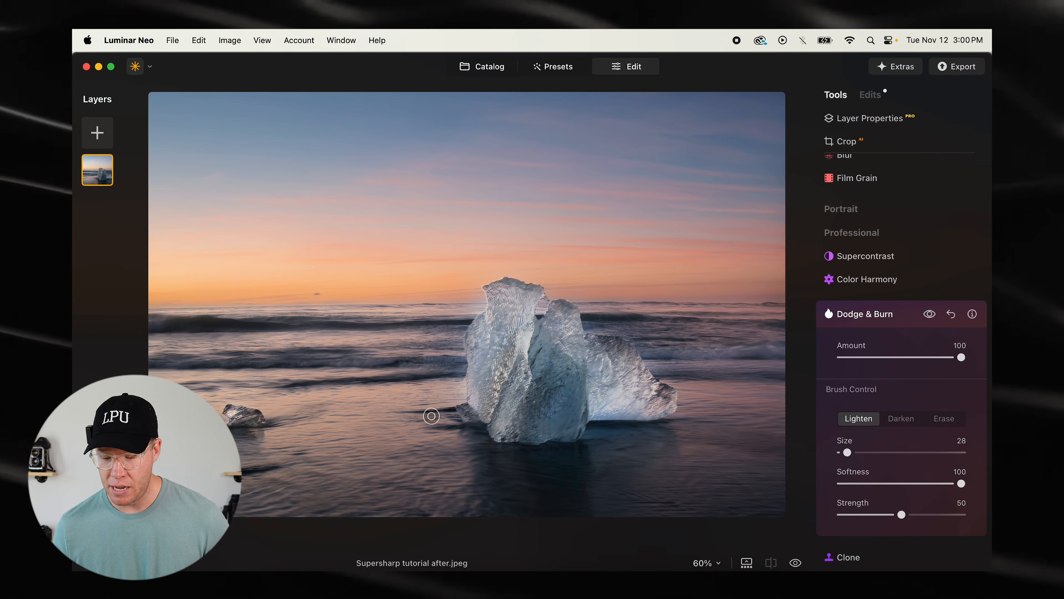
Step: Enlarge the Lighten brush to about size 148 and brighten the water around the base of the ice
{"action": "key", "text": "bracketright"}
{"action": "key", "text": "bracketright"}
{"action": "key", "text": "bracketright"}
{"action": "key", "text": "bracketright"}
{"action": "key", "text": "bracketright"}
{"action": "key", "text": "bracketright"}
{"action": "key", "text": "bracketright"}
{"action": "key", "text": "bracketright"}
{"action": "key", "text": "bracketright"}
{"action": "key", "text": "bracketright"}
{"action": "key", "text": "bracketright"}
{"action": "key", "text": "bracketright"}
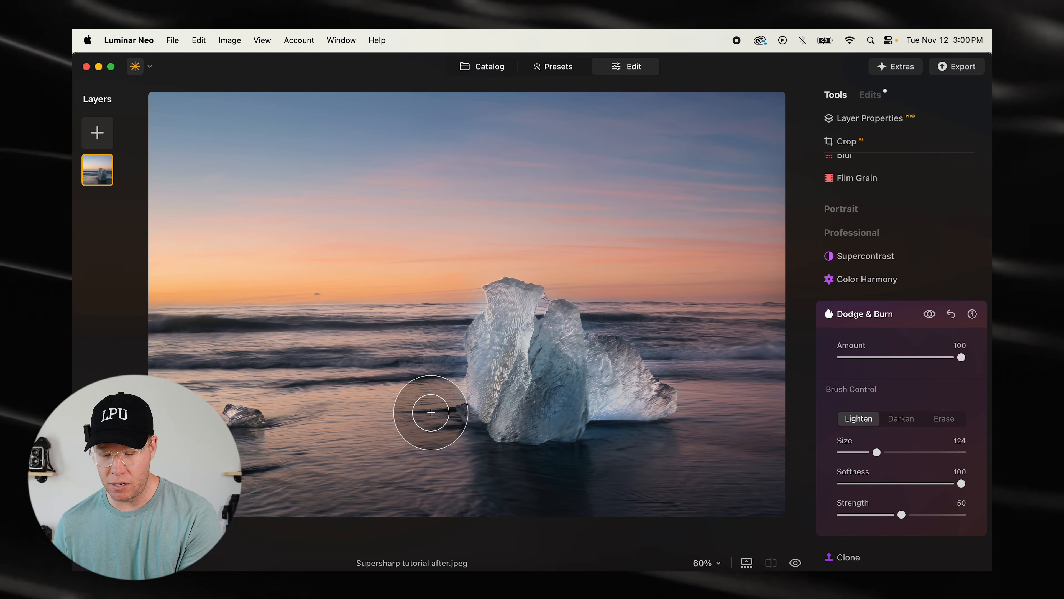
{"action": "mouse_move", "coordinate": [498, 456]}
{"action": "left_mouse_down"}
{"action": "mouse_move", "coordinate": [668, 432]}
{"action": "mouse_move", "coordinate": [667, 374]}
{"action": "mouse_move", "coordinate": [742, 392]}
{"action": "left_mouse_up"}
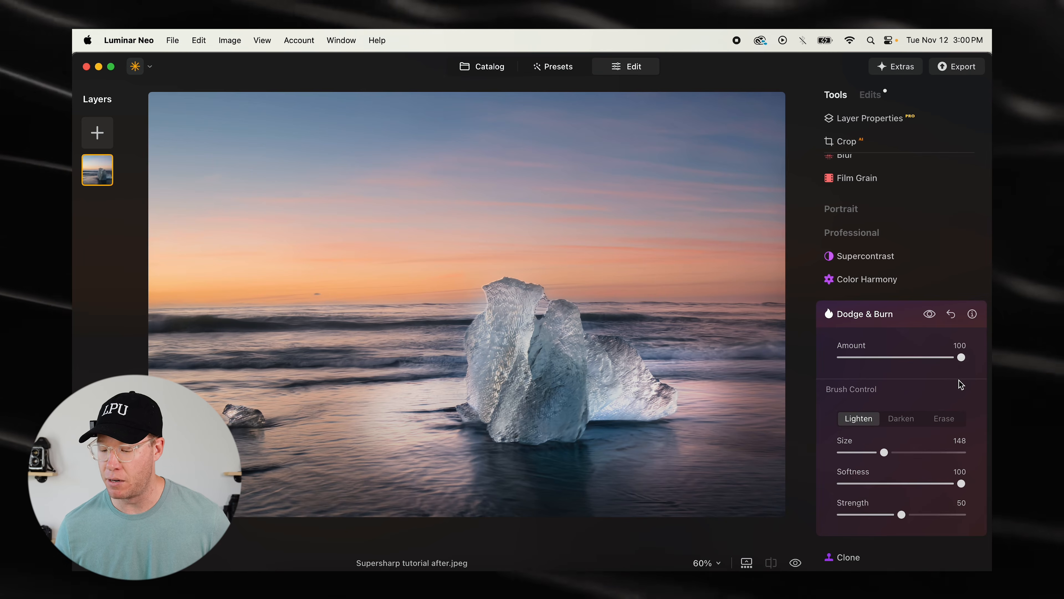
Step: Set the Dodge & Burn Amount to 11, switch the brush to Darken, and collapse the tool
{"action": "left_click_drag", "start_coordinate": [959, 363], "coordinate": [891, 368]}
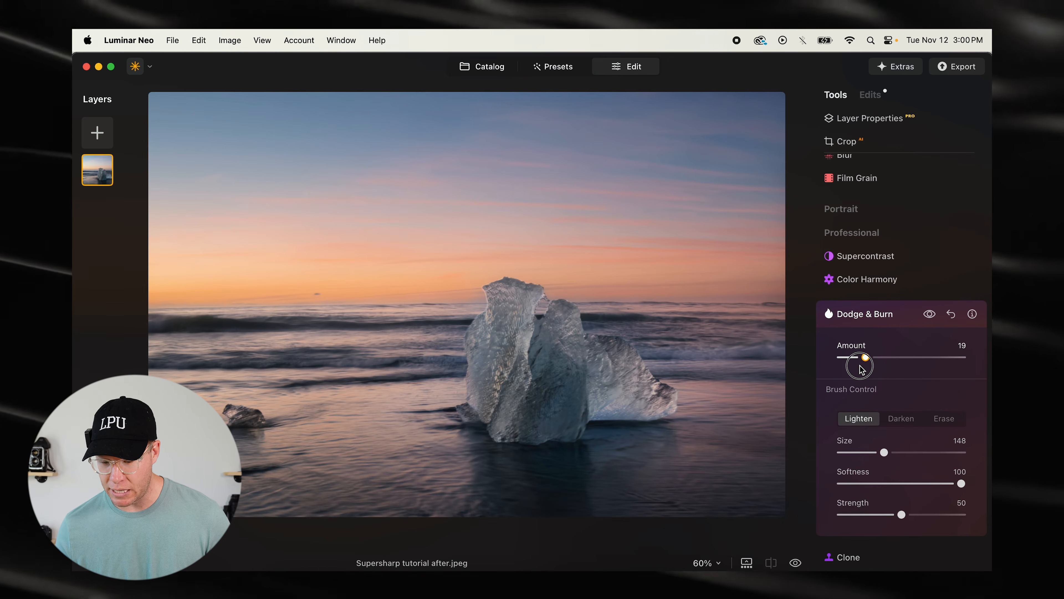
{"action": "mouse_move", "coordinate": [873, 369]}
{"action": "left_mouse_down"}
{"action": "mouse_move", "coordinate": [936, 364]}
{"action": "mouse_move", "coordinate": [865, 371]}
{"action": "left_mouse_up"}
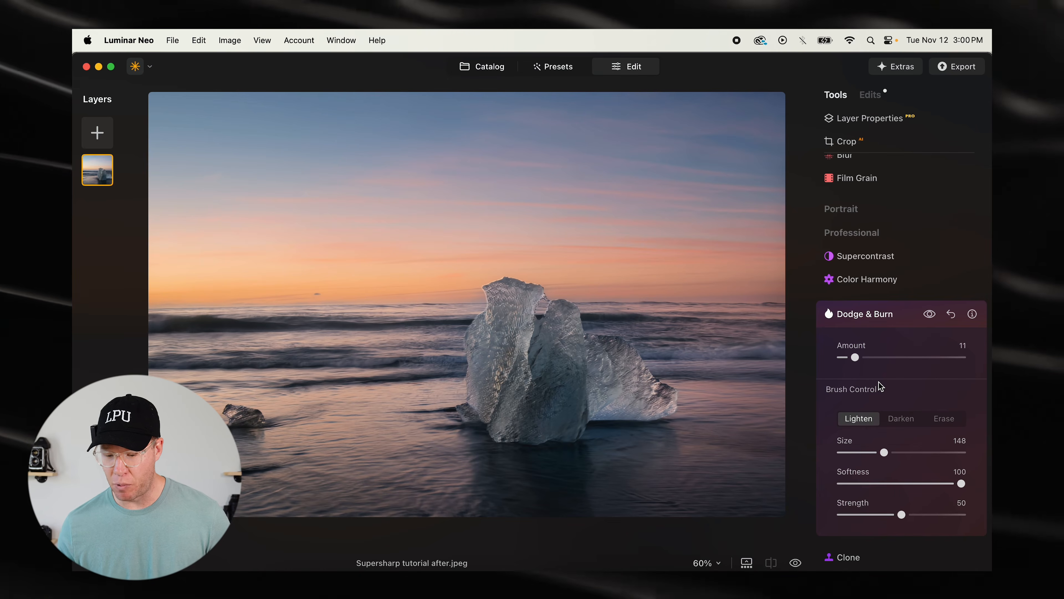
{"action": "left_click", "coordinate": [900, 418]}
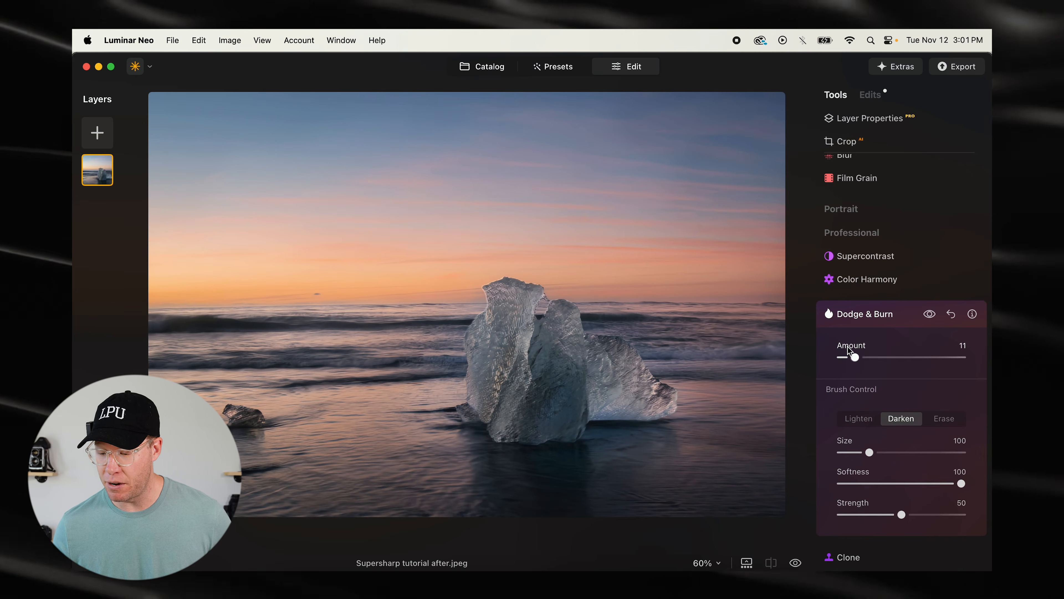
{"action": "left_click", "coordinate": [856, 320]}
Step: Compare the before and after versions by sweeping the split view across the whole photo
{"action": "left_click", "coordinate": [771, 563]}
{"action": "left_click_drag", "start_coordinate": [185, 317], "coordinate": [788, 294]}
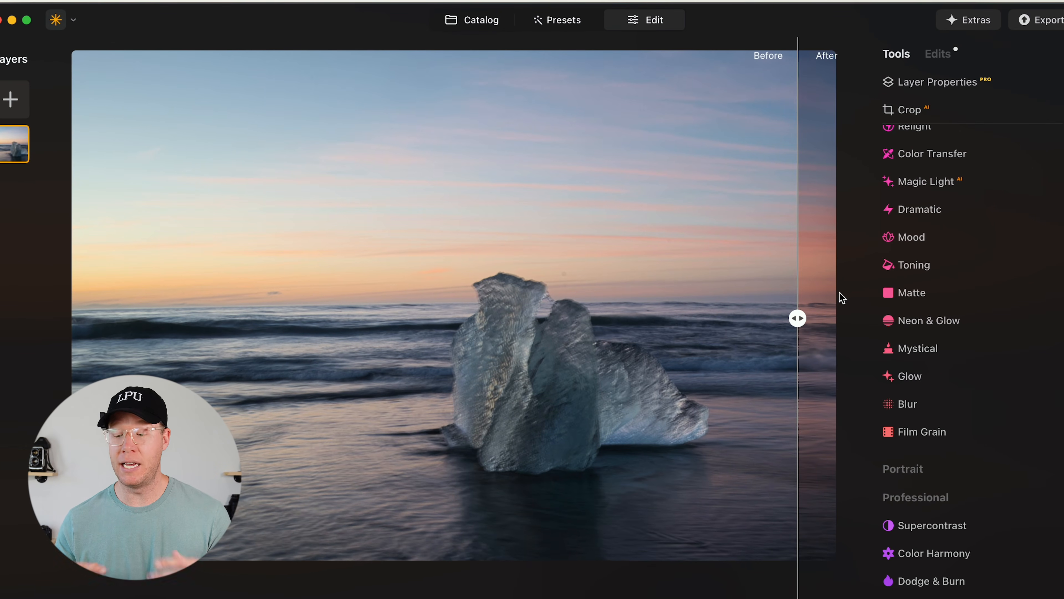
{"action": "left_click_drag", "start_coordinate": [800, 323], "coordinate": [81, 378]}
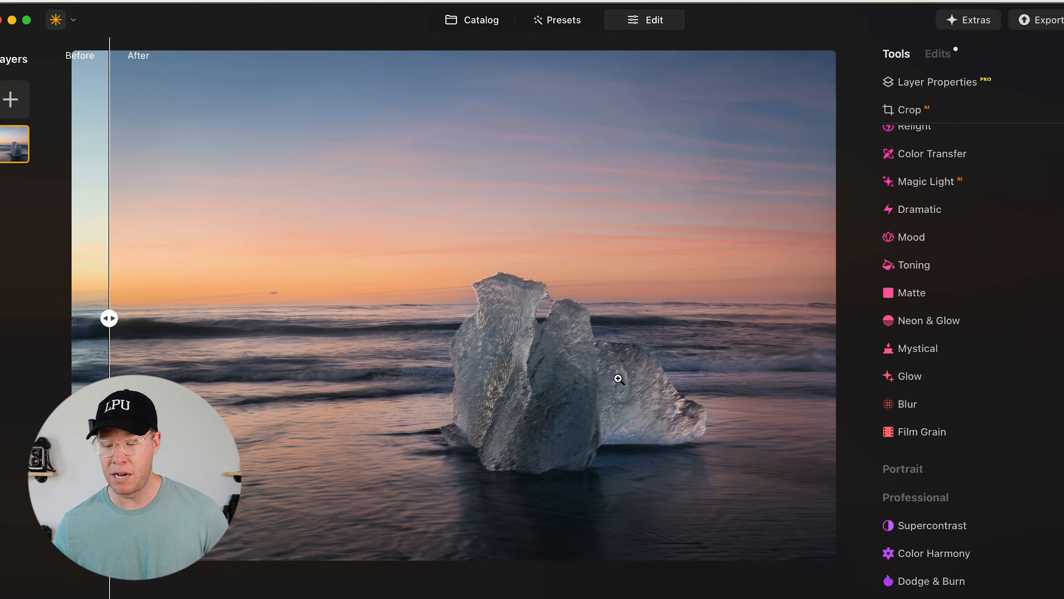